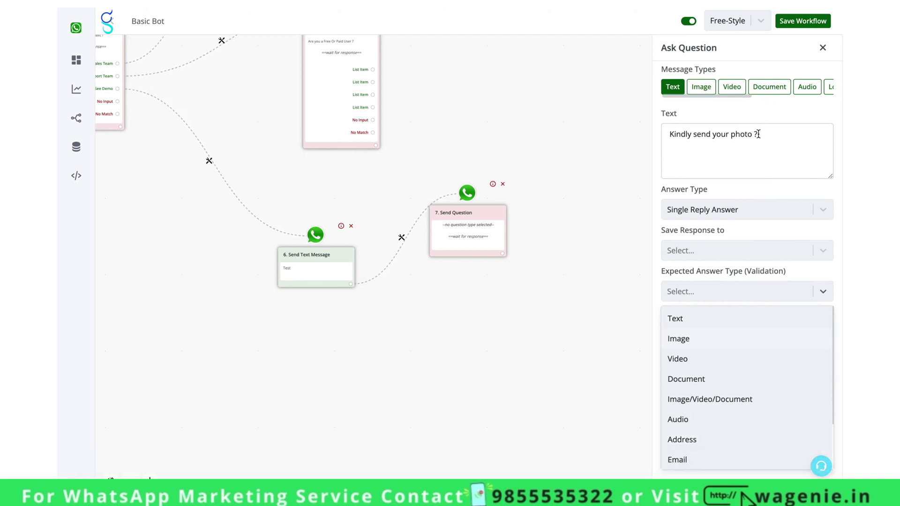
# Step: Set the photo question's expected answer type to Image with the retry message "Kindly send an image", and save the question
pyautogui.click(706, 338)
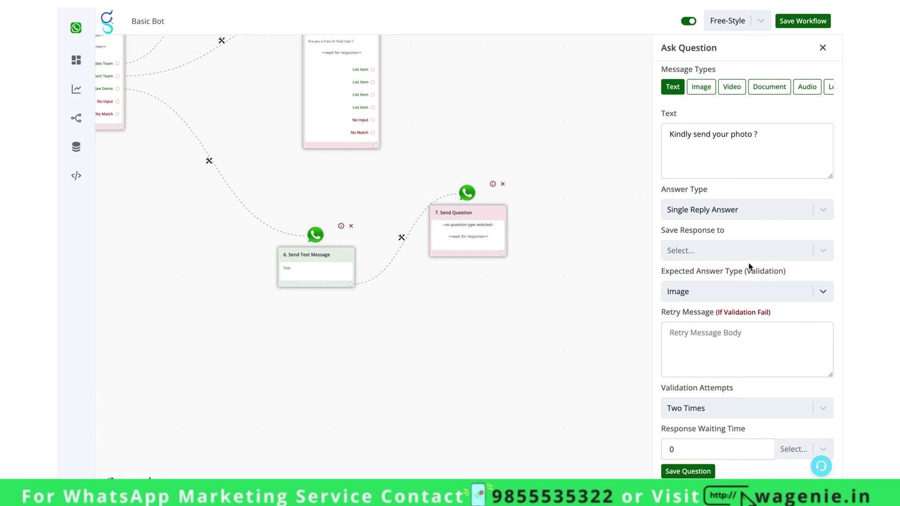
pyautogui.click(709, 345)
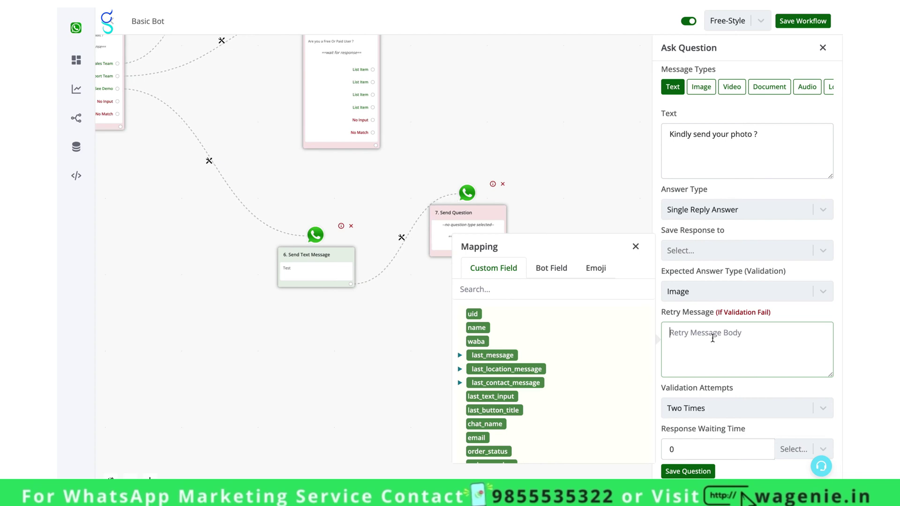
pyautogui.write('Kindly send an image')
pyautogui.click(704, 409)
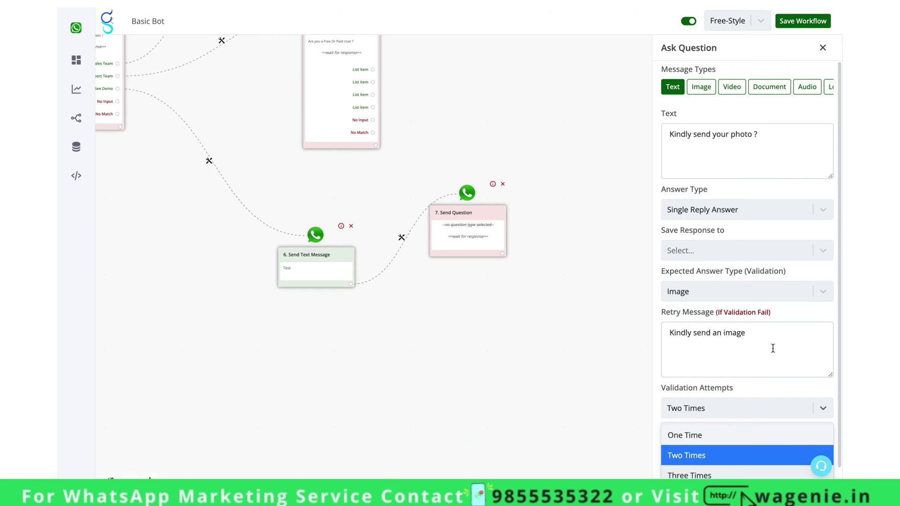
pyautogui.click(772, 388)
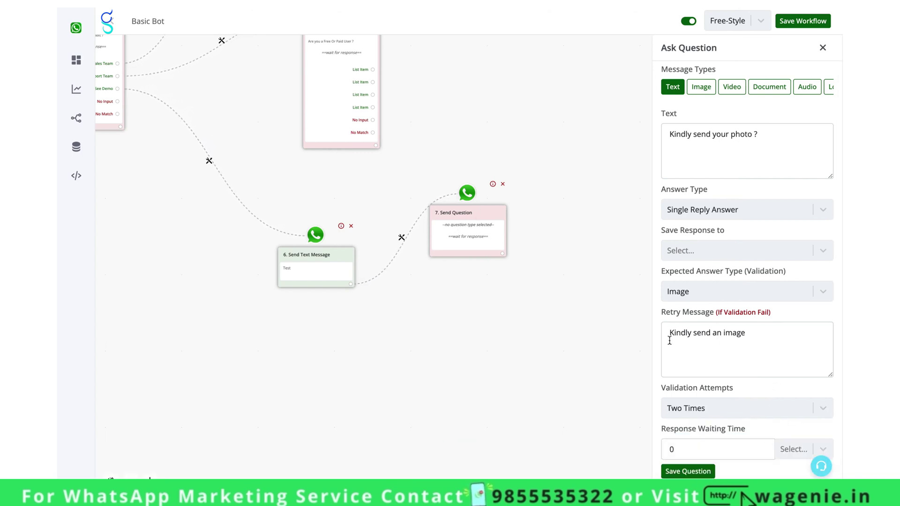
pyautogui.click(707, 453)
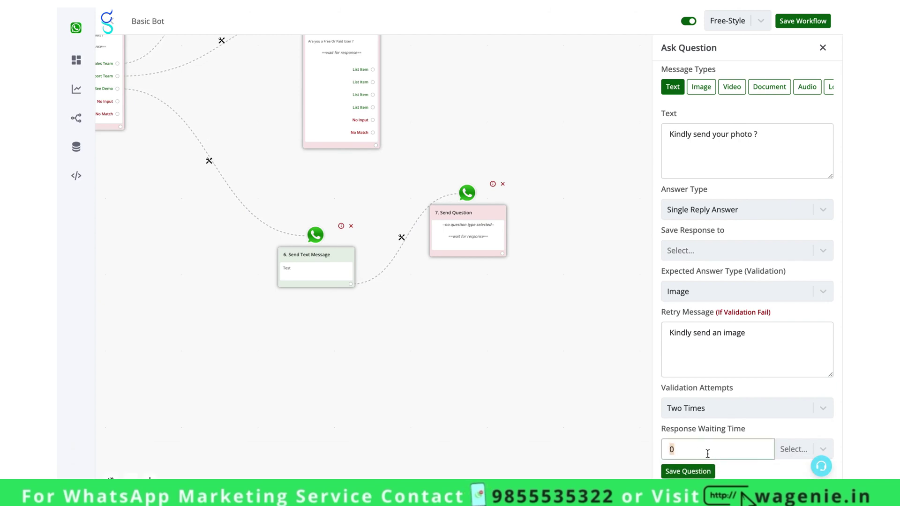
pyautogui.click(789, 448)
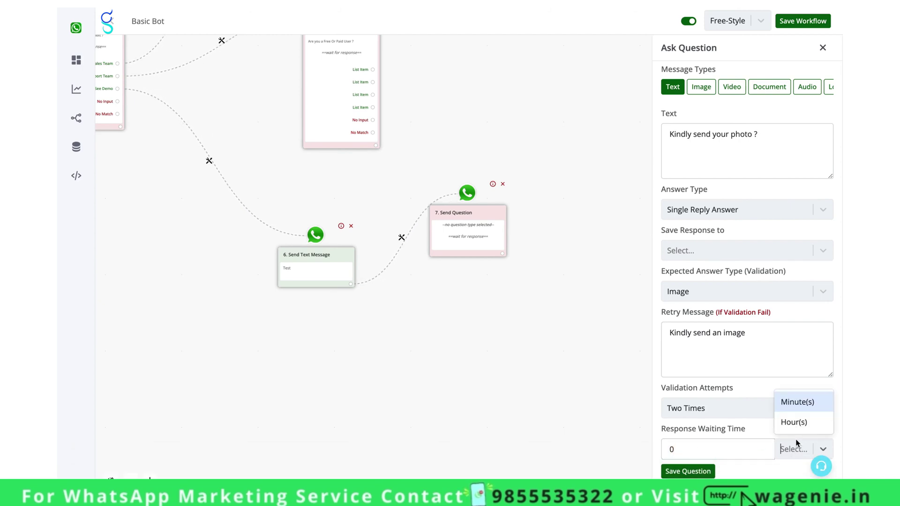
pyautogui.click(696, 449)
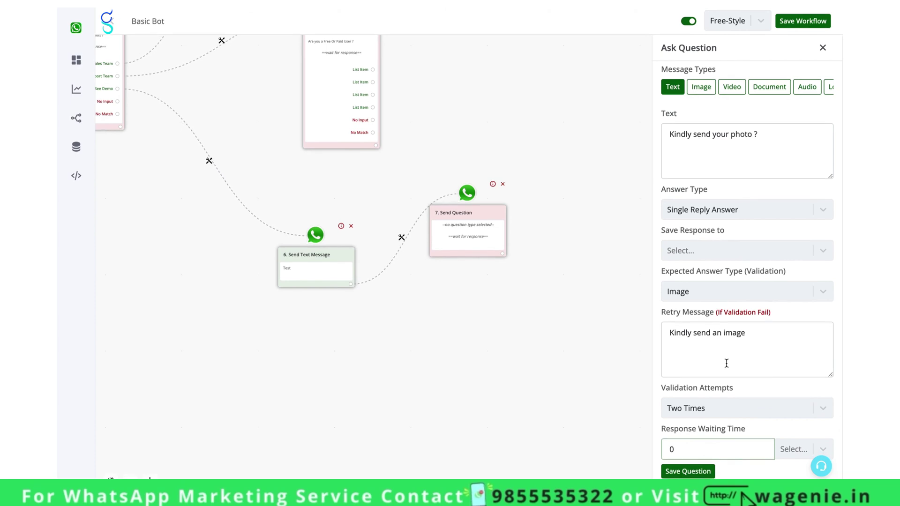
pyautogui.click(696, 470)
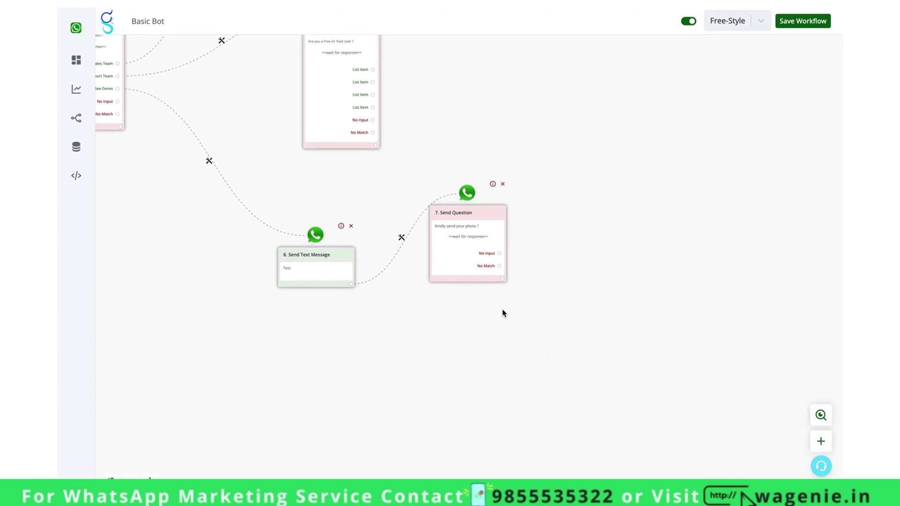
# Step: Add a Stay in Session action after the photo question and another after the "Are you a Free Or Paid User ?" question
pyautogui.click(501, 278)
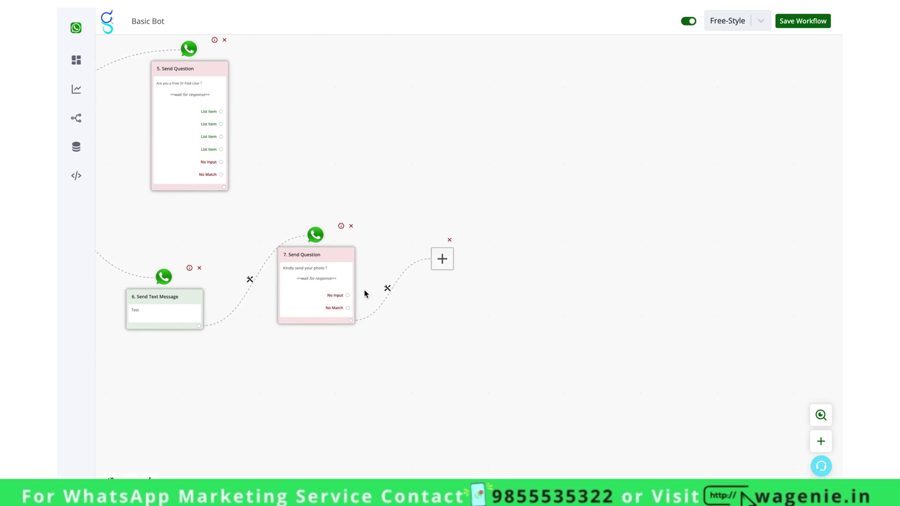
pyautogui.moveTo(364, 289); pyautogui.dragTo(669, 375)
pyautogui.moveTo(619, 216); pyautogui.dragTo(683, 160)
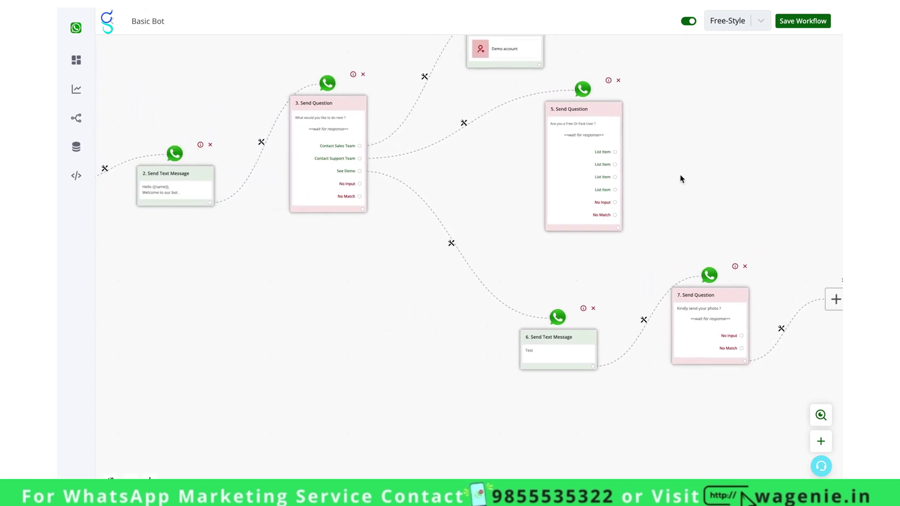
pyautogui.scroll(-2, 681, 183)
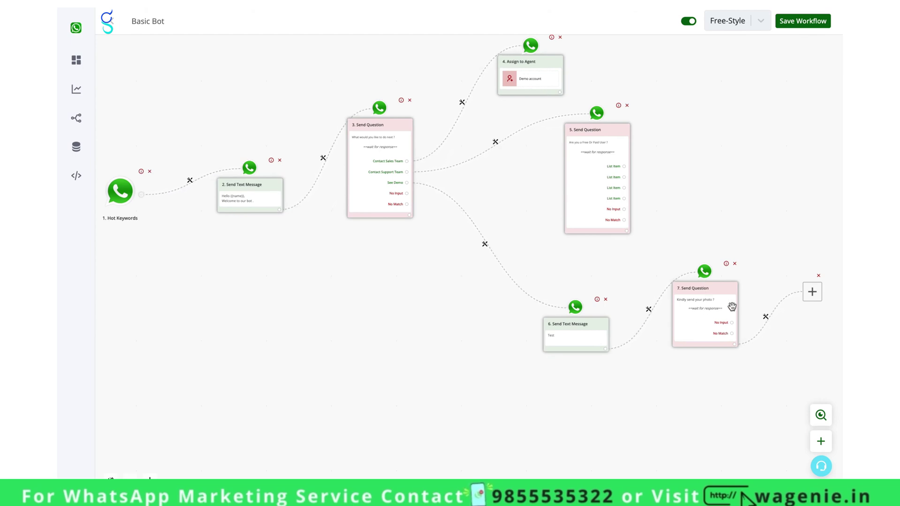
pyautogui.moveTo(763, 176); pyautogui.dragTo(731, 205)
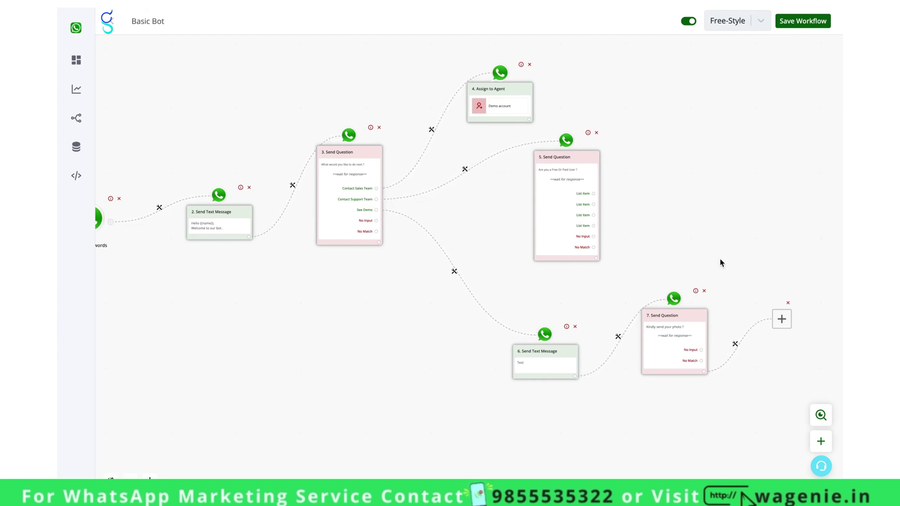
pyautogui.hscroll(-2, 750, 393)
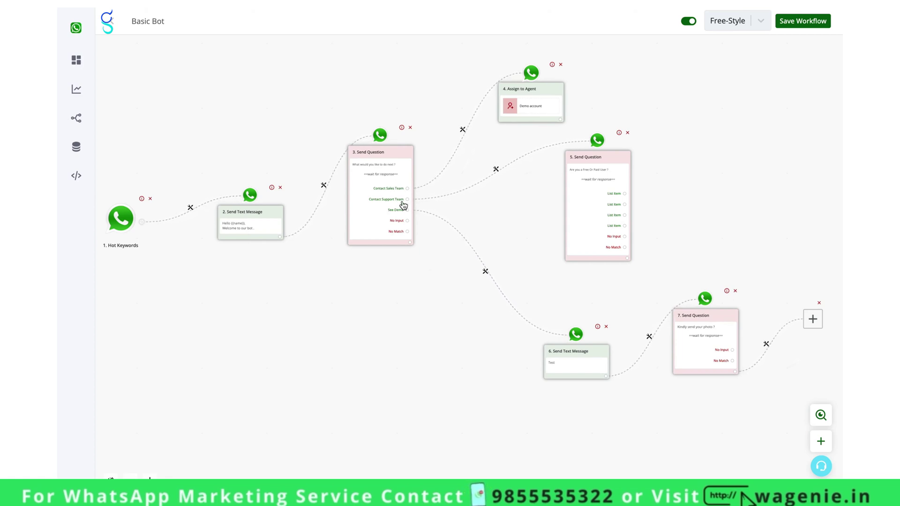
pyautogui.click(814, 332)
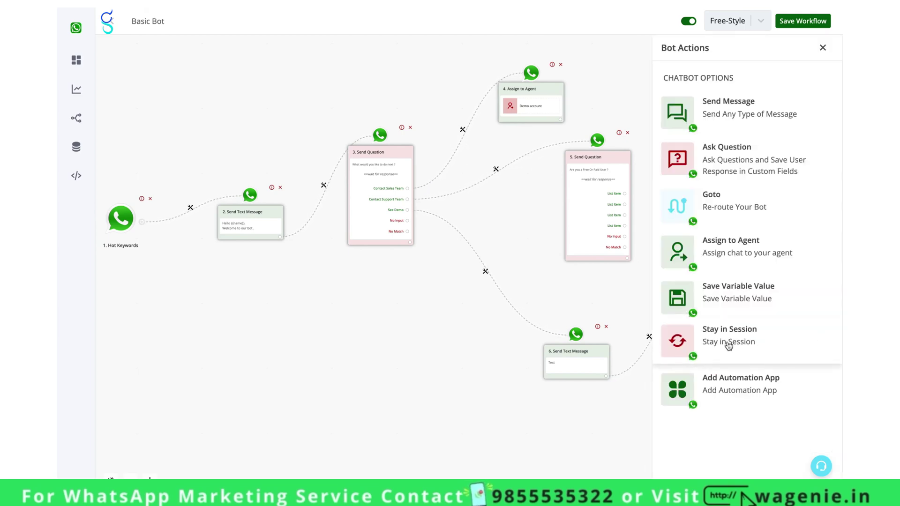
pyautogui.click(728, 344)
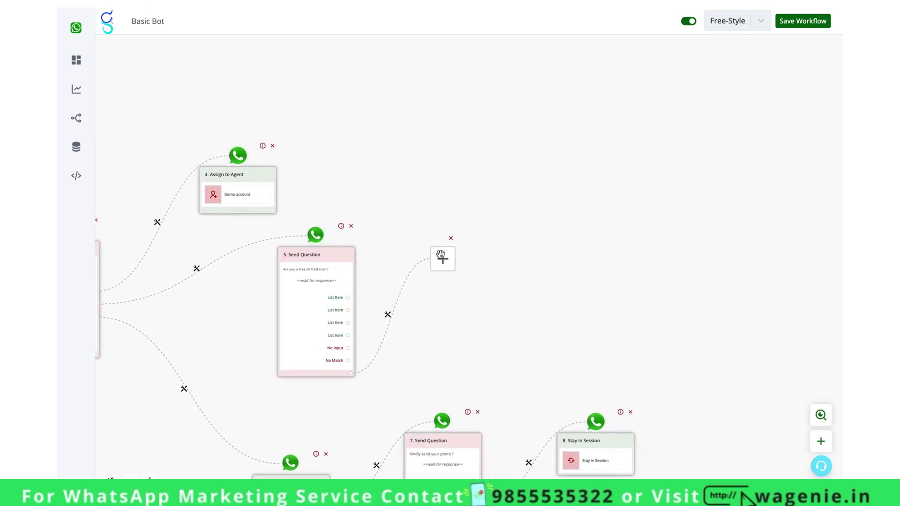
pyautogui.click(441, 257)
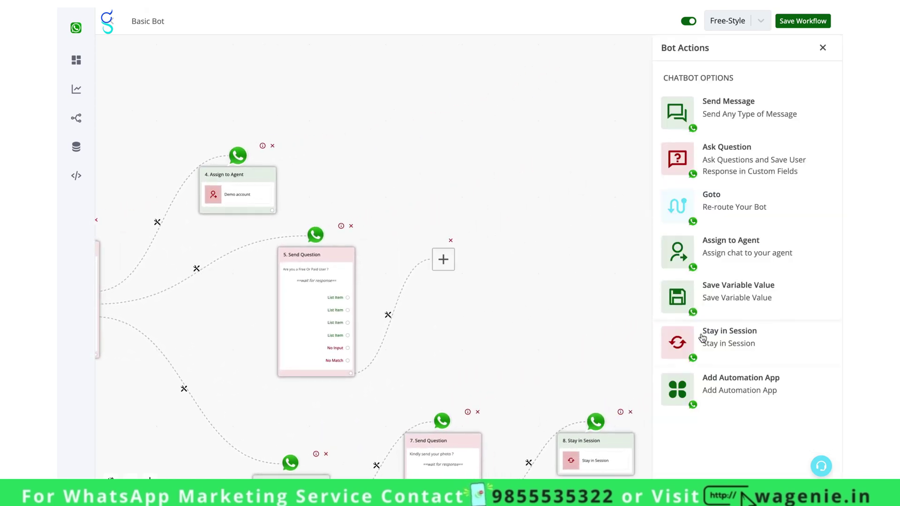
pyautogui.click(702, 338)
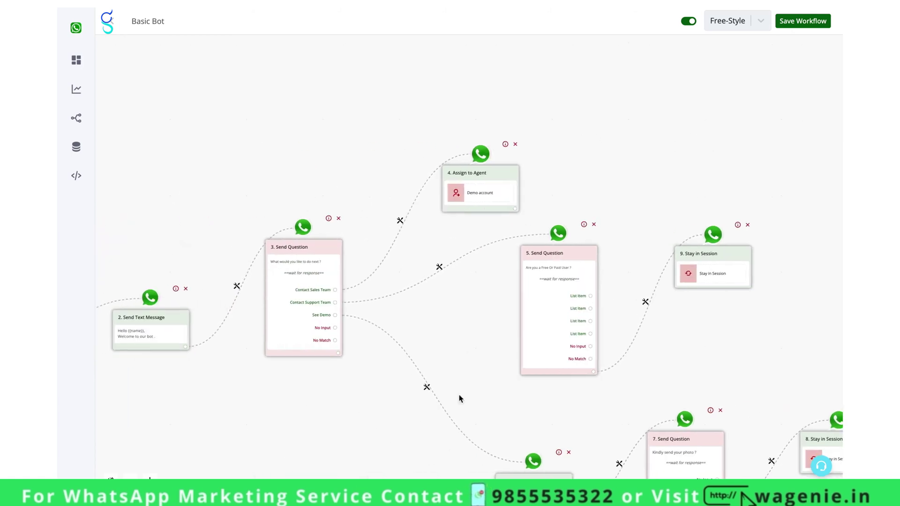
# Step: Add an Ask Question action of the Text Message type after the Assign to Agent node
pyautogui.click(456, 329)
pyautogui.moveTo(456, 328); pyautogui.dragTo(460, 281)
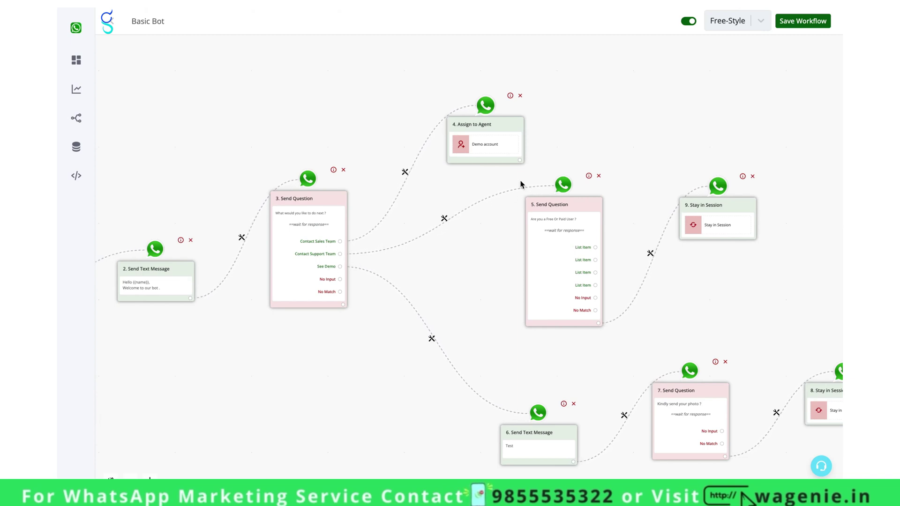
pyautogui.click(520, 159)
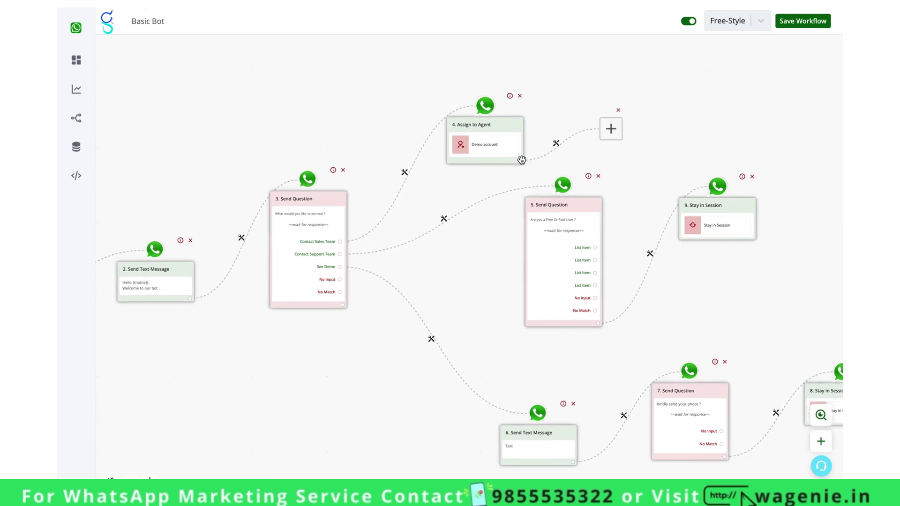
pyautogui.moveTo(521, 160); pyautogui.dragTo(321, 261)
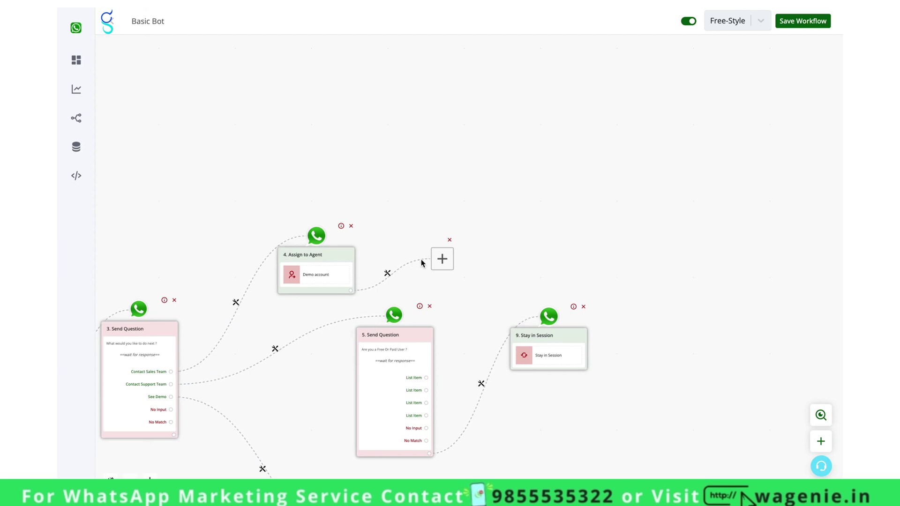
pyautogui.click(440, 259)
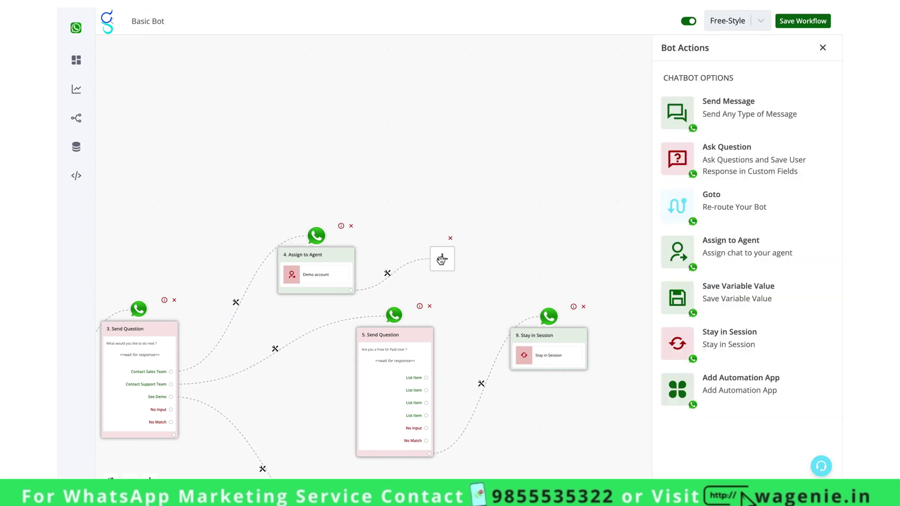
pyautogui.click(736, 162)
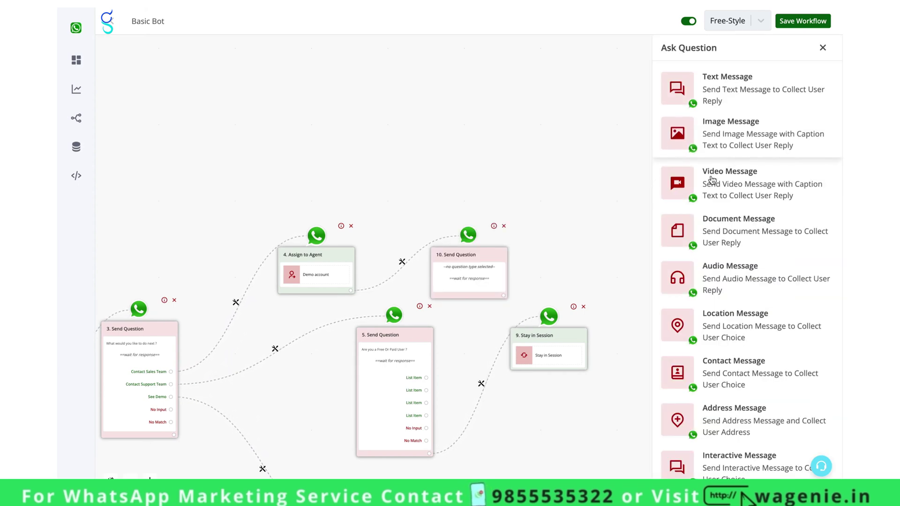
pyautogui.moveTo(517, 214); pyautogui.dragTo(519, 171)
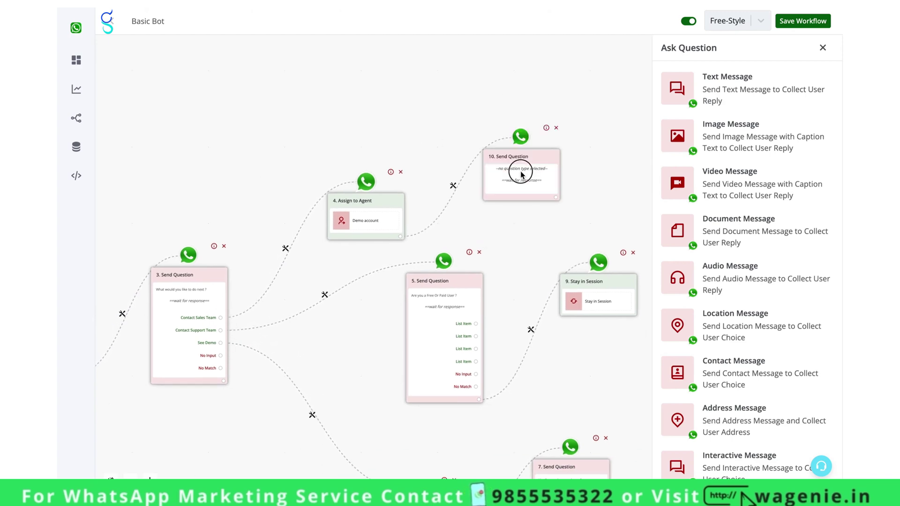
pyautogui.click(753, 86)
# Step: Enter "What is your website ?" as the new question's text and save the question
pyautogui.click(727, 147)
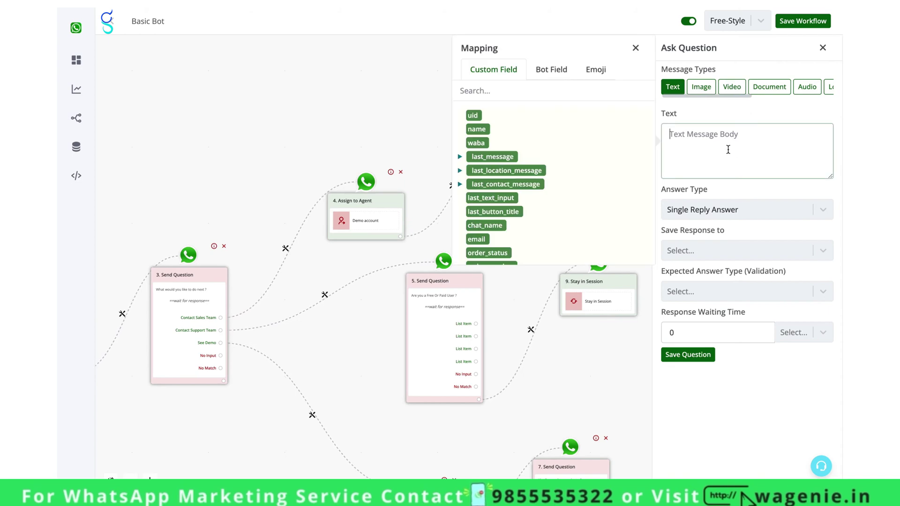
pyautogui.write('What is your website ?')
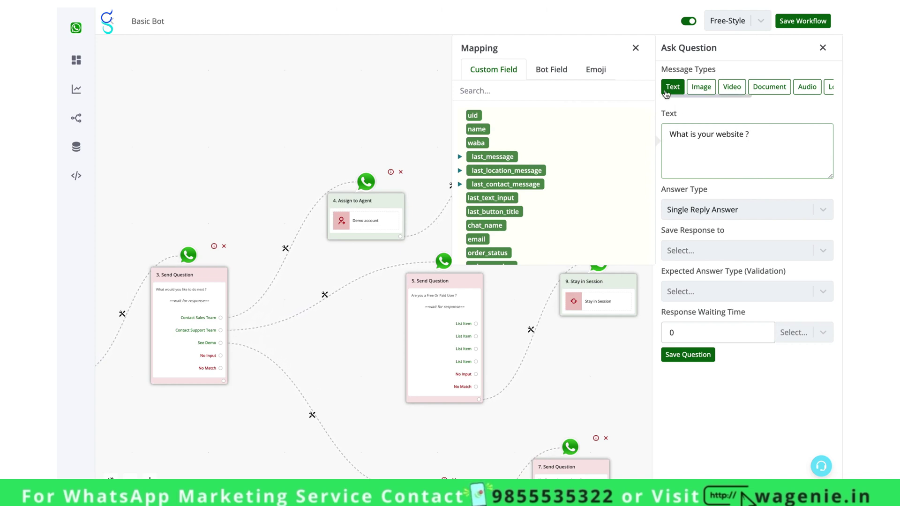
pyautogui.click(635, 48)
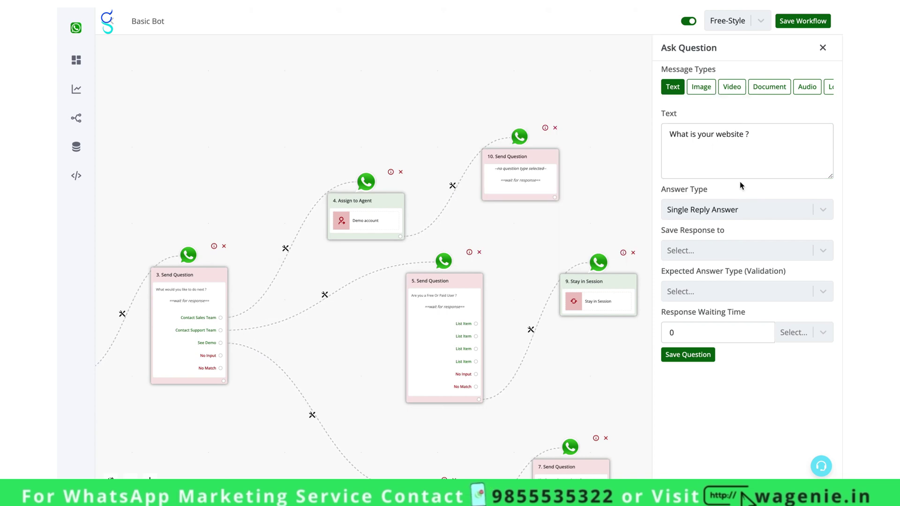
pyautogui.click(691, 257)
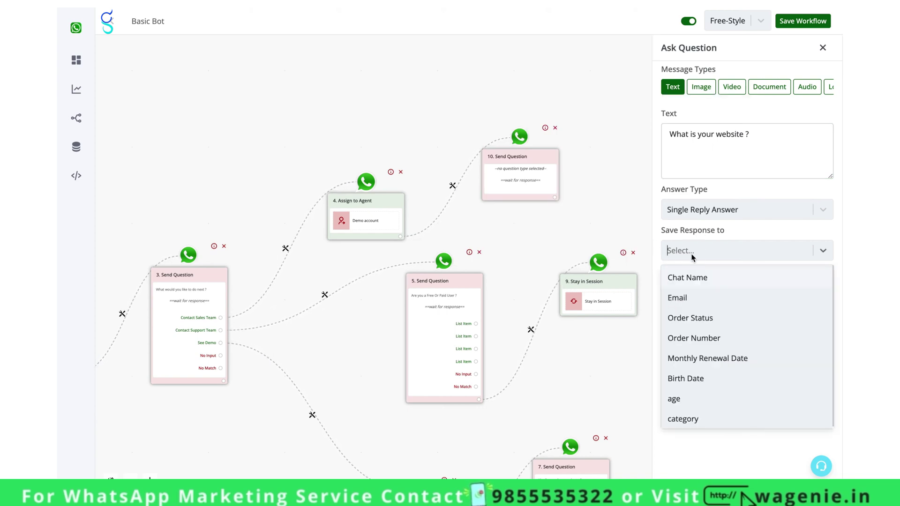
pyautogui.click(692, 257)
pyautogui.click(769, 160)
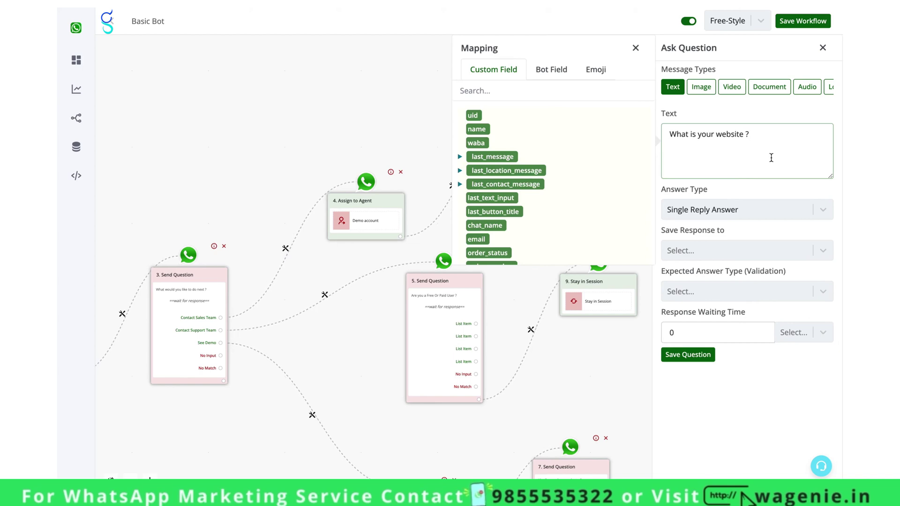
pyautogui.click(636, 49)
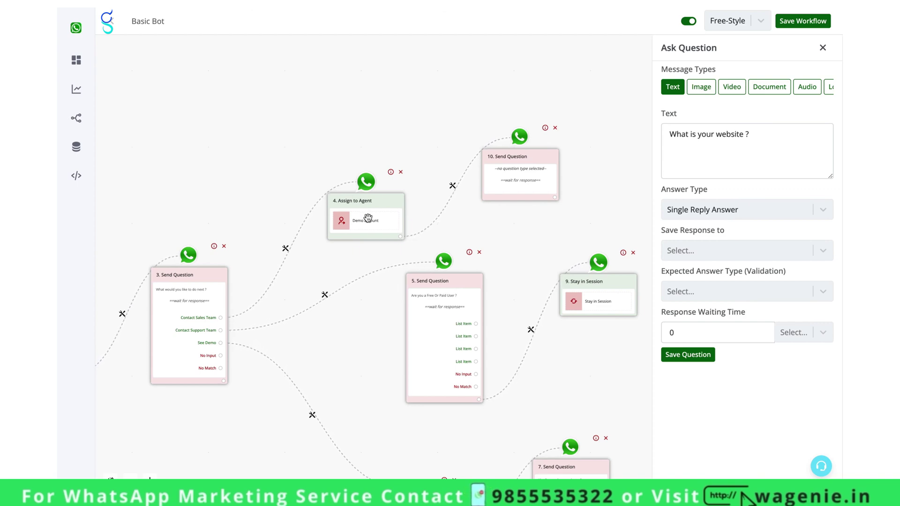
pyautogui.click(744, 174)
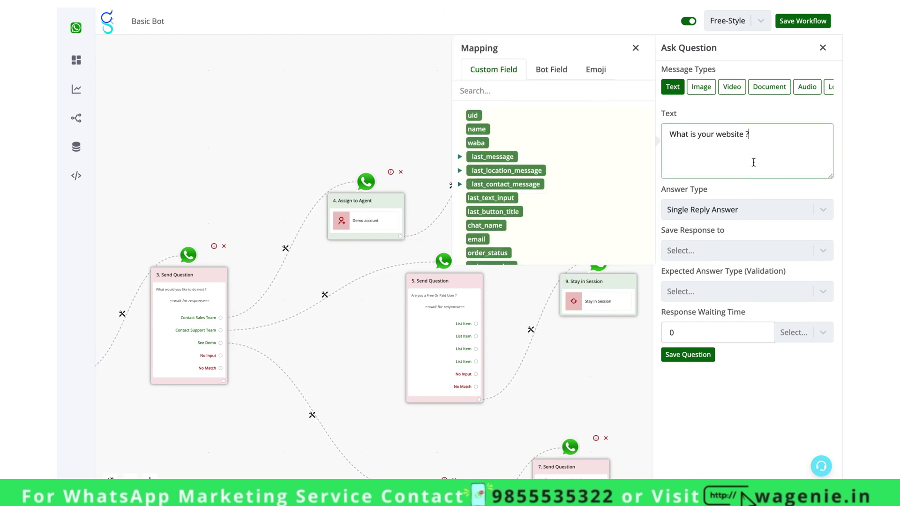
pyautogui.click(695, 355)
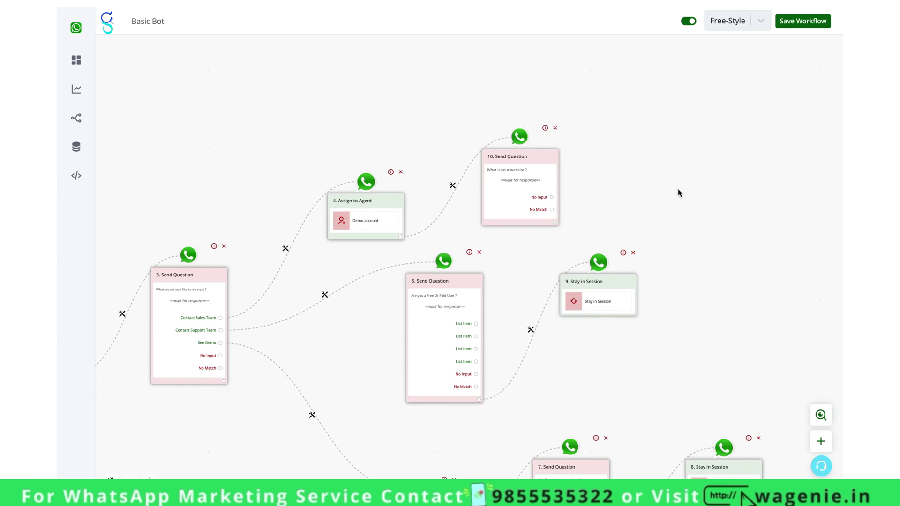
# Step: Add a Stay in Session action after the website question and bring the whole workflow into view
pyautogui.click(554, 222)
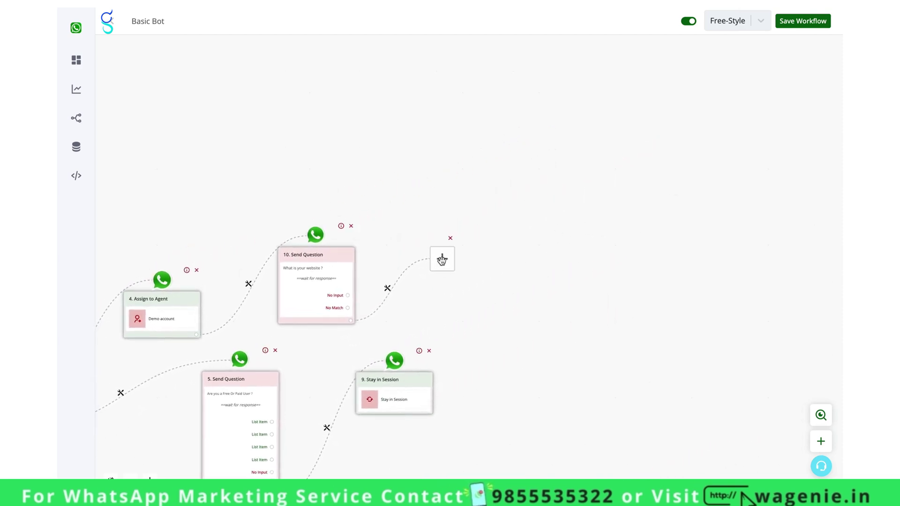
pyautogui.click(442, 260)
pyautogui.click(745, 336)
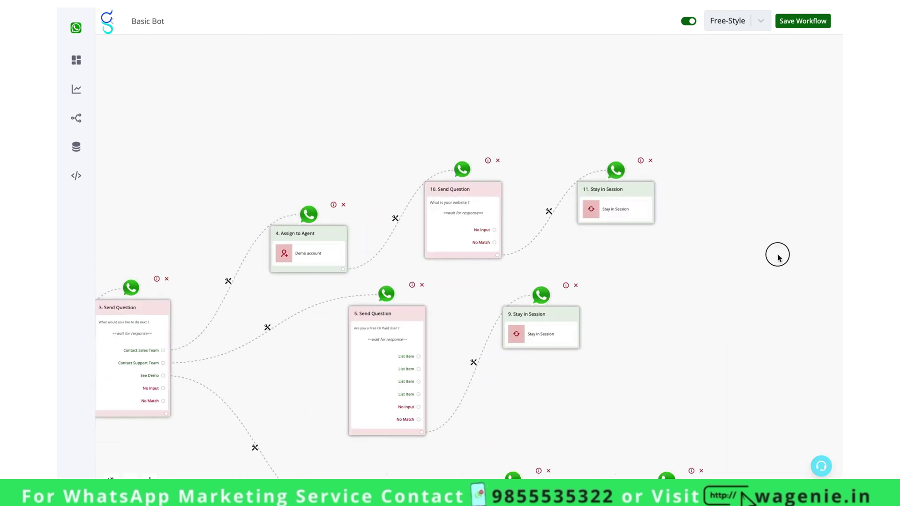
pyautogui.moveTo(777, 257); pyautogui.dragTo(825, 227)
pyautogui.moveTo(739, 297); pyautogui.dragTo(741, 260)
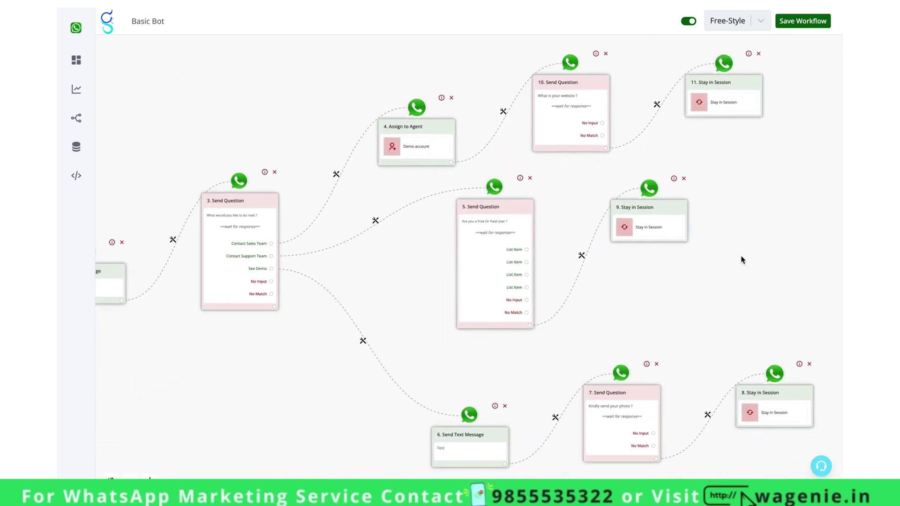
pyautogui.scroll(-3, 741, 259)
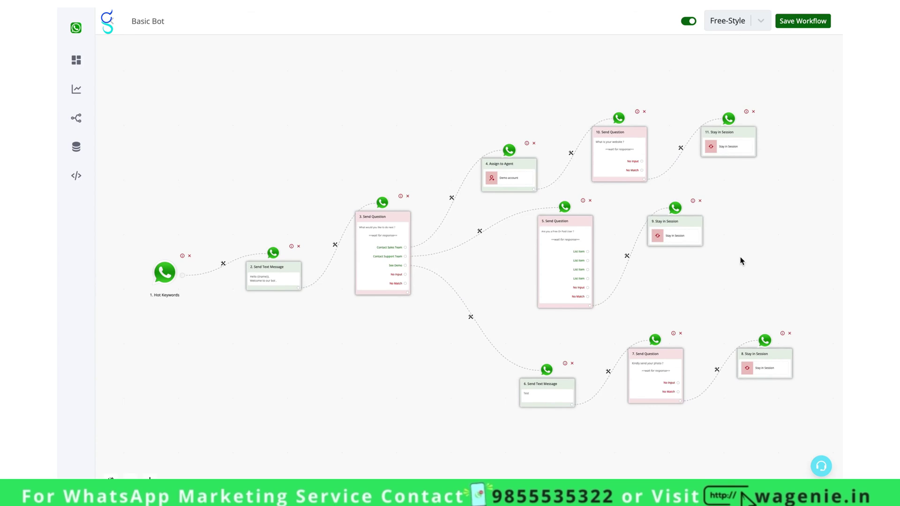